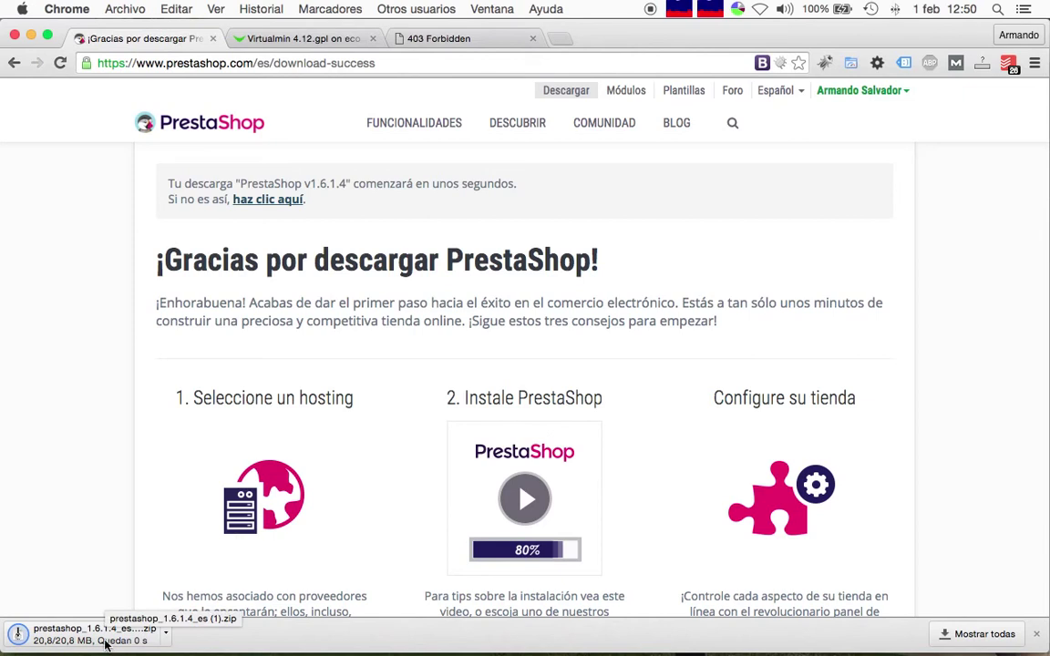
- Open the downloaded PrestaShop 1.6.1.4 archive in Zipeg and extract its contents into the Downloads folder
click(105, 645)
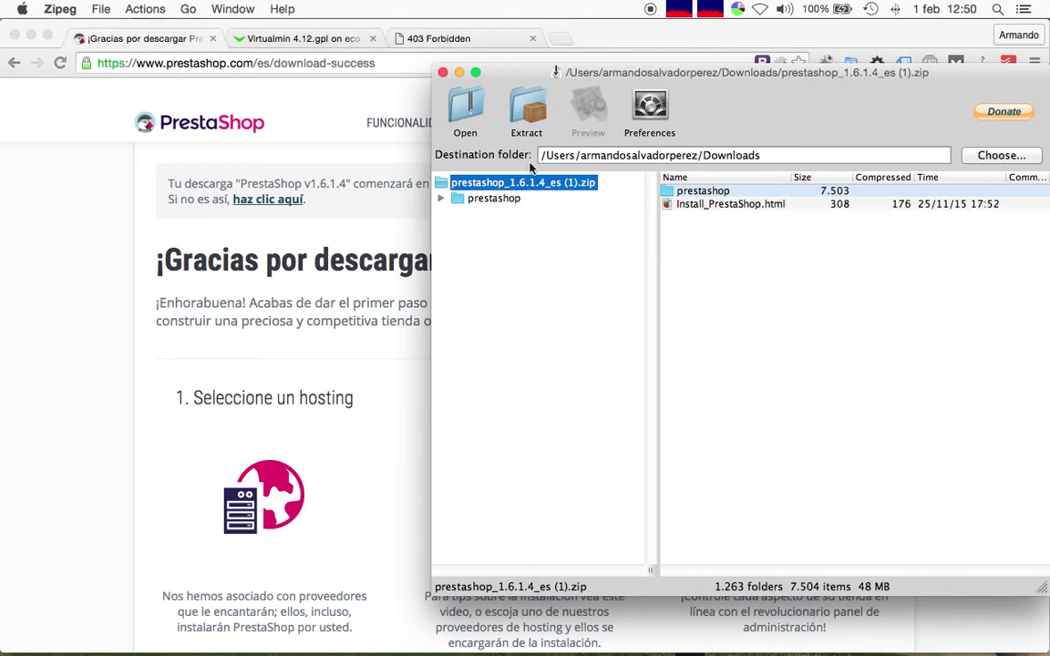
click(529, 111)
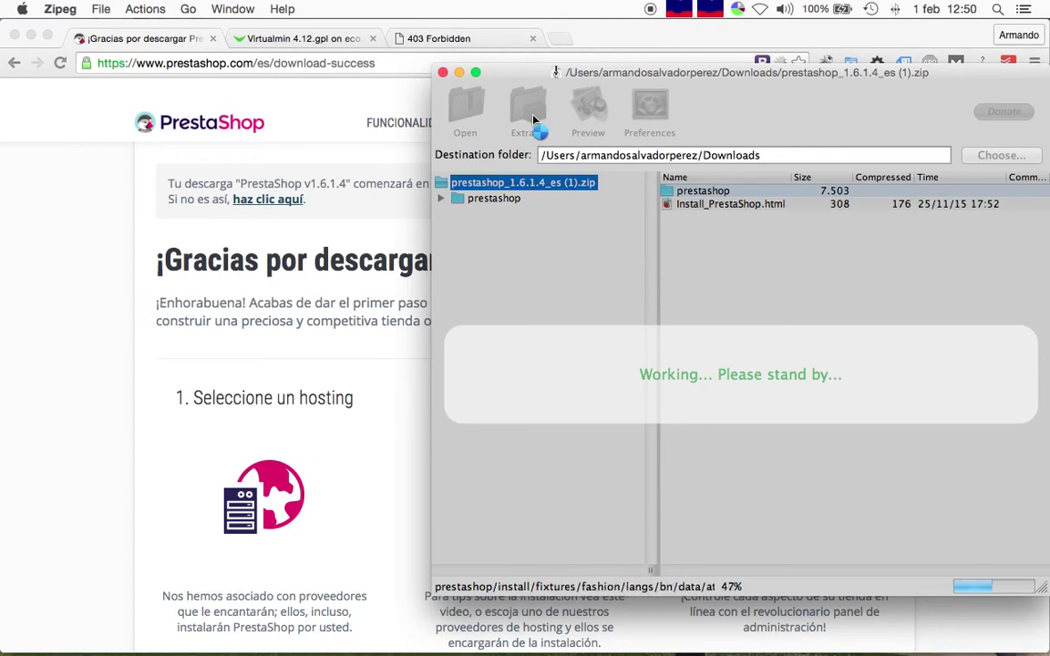
- Switch to Coda, open the extracted prestashop_1.6.1.4_es (1) folder inside Descargas, and close the Zipeg archive window
key(super+Tab)
key(super+Tab)
key(super+Tab)
key(super+Tab)
key(super+Tab)
key(super+Tab)
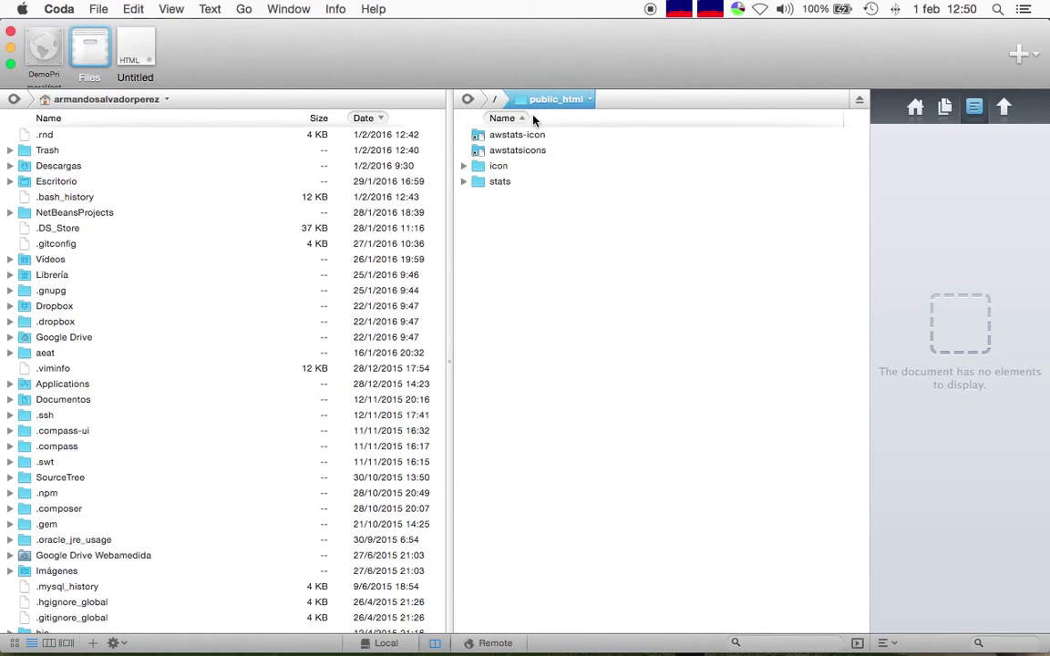
click(60, 167)
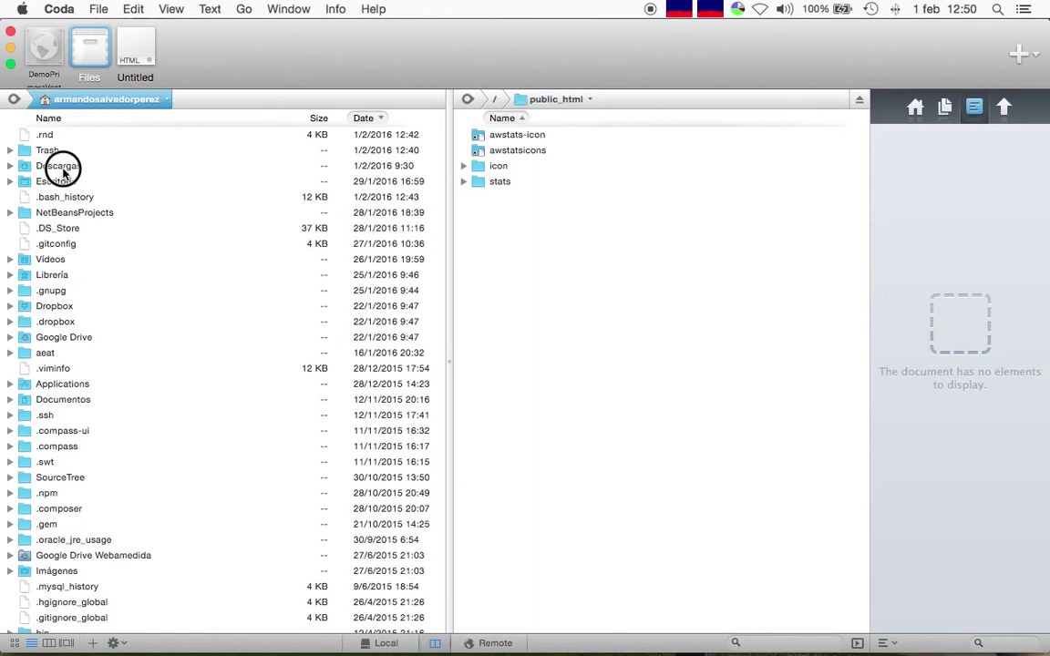
double_click(63, 172)
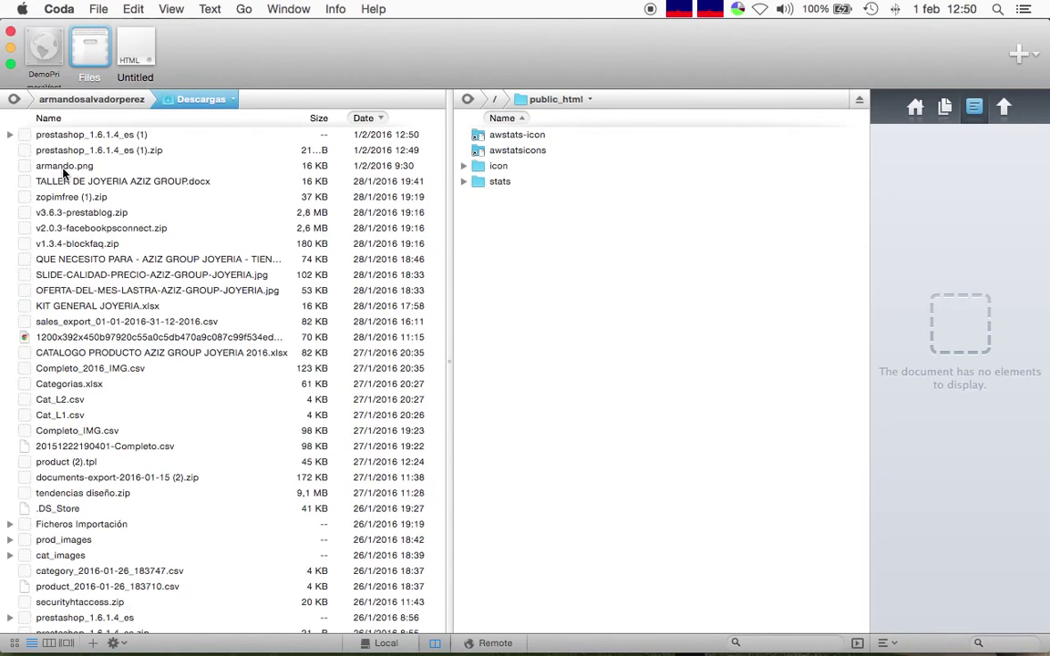
double_click(78, 135)
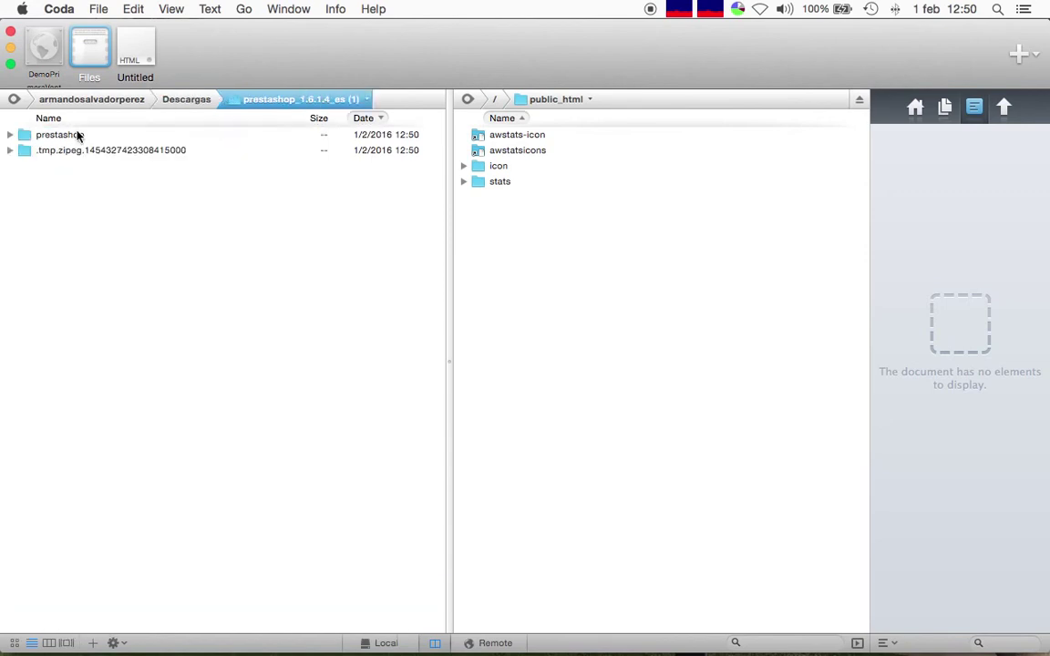
key(super+Tab)
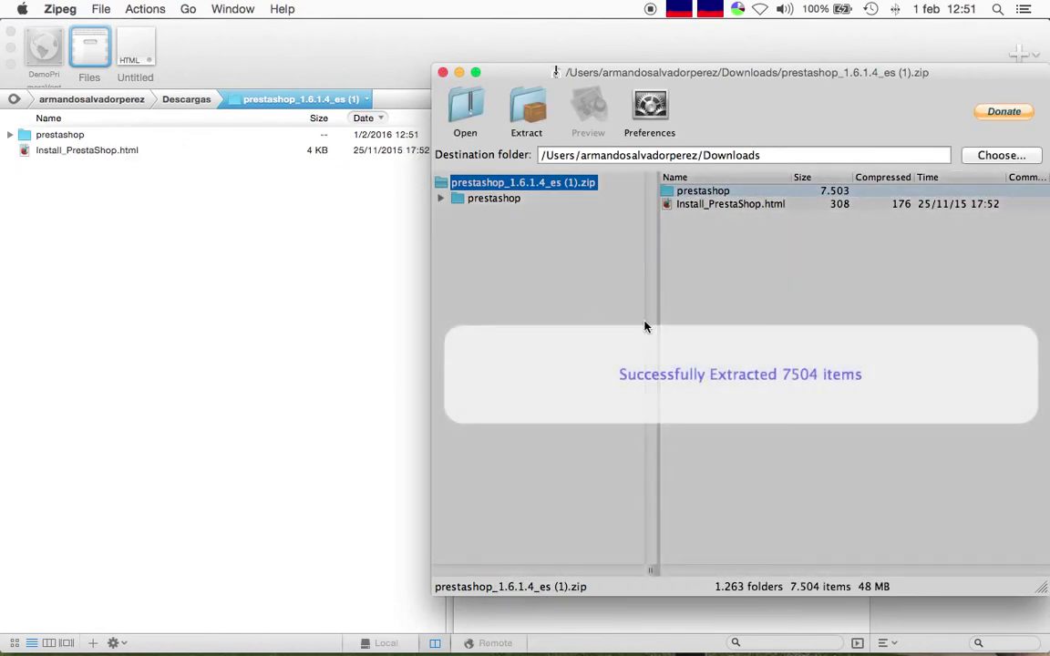
click(443, 73)
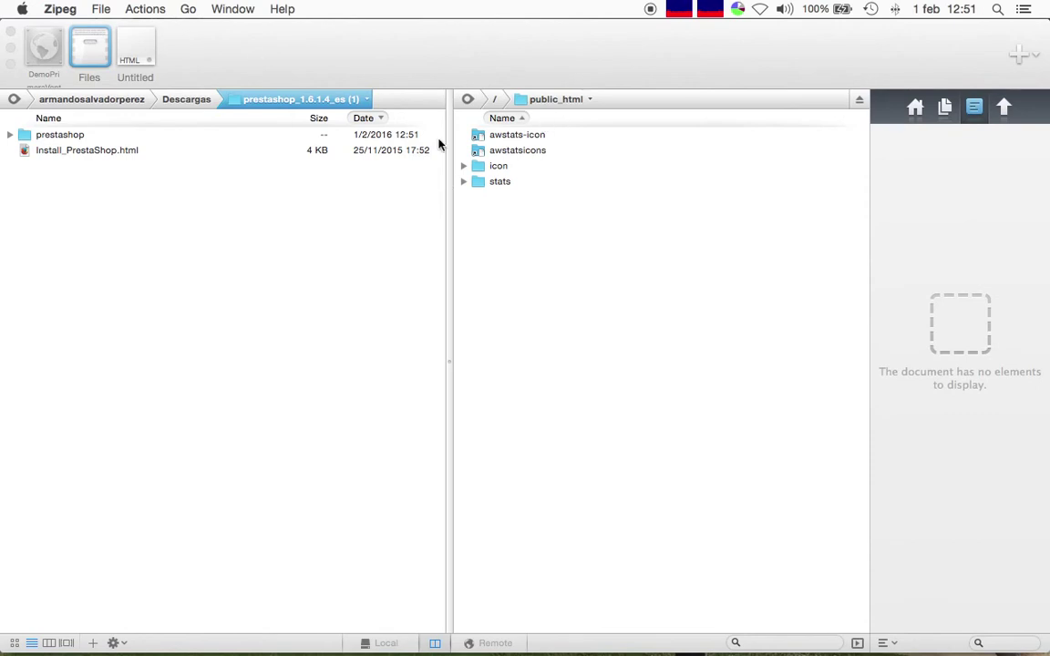
- View the FTP connection settings of the DemoPrimeraVenta site without changing them and return to the file listing
click(44, 54)
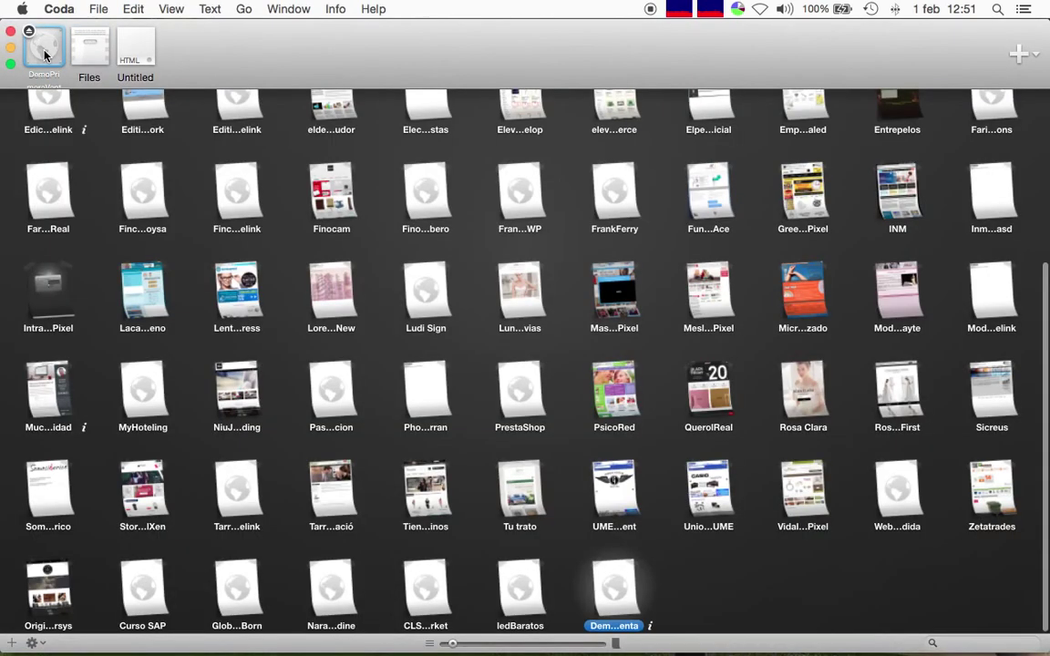
click(651, 627)
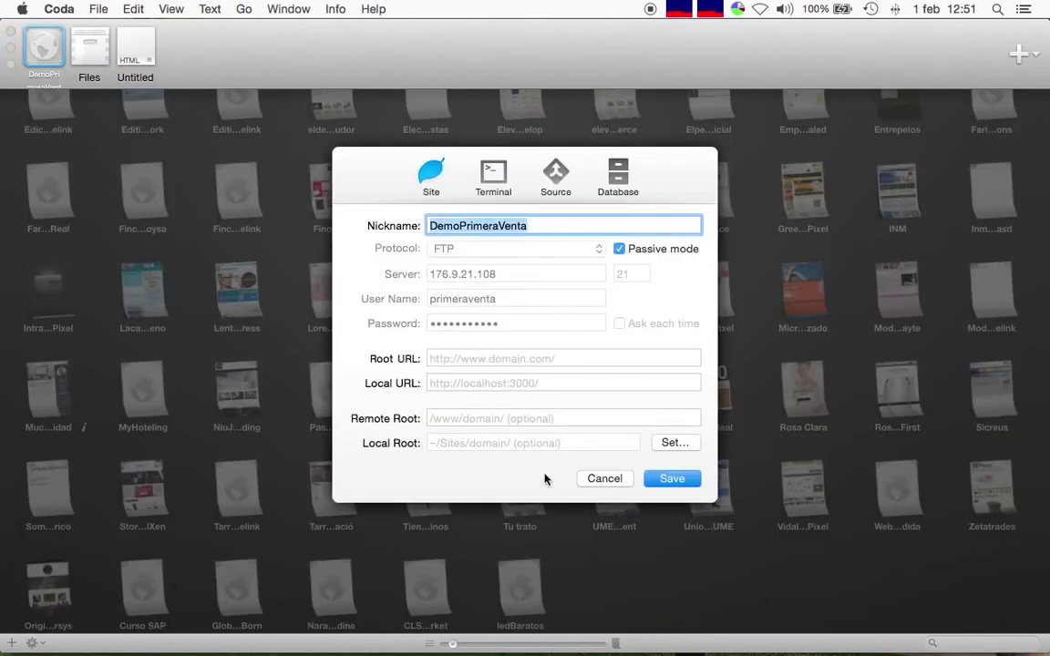
click(604, 478)
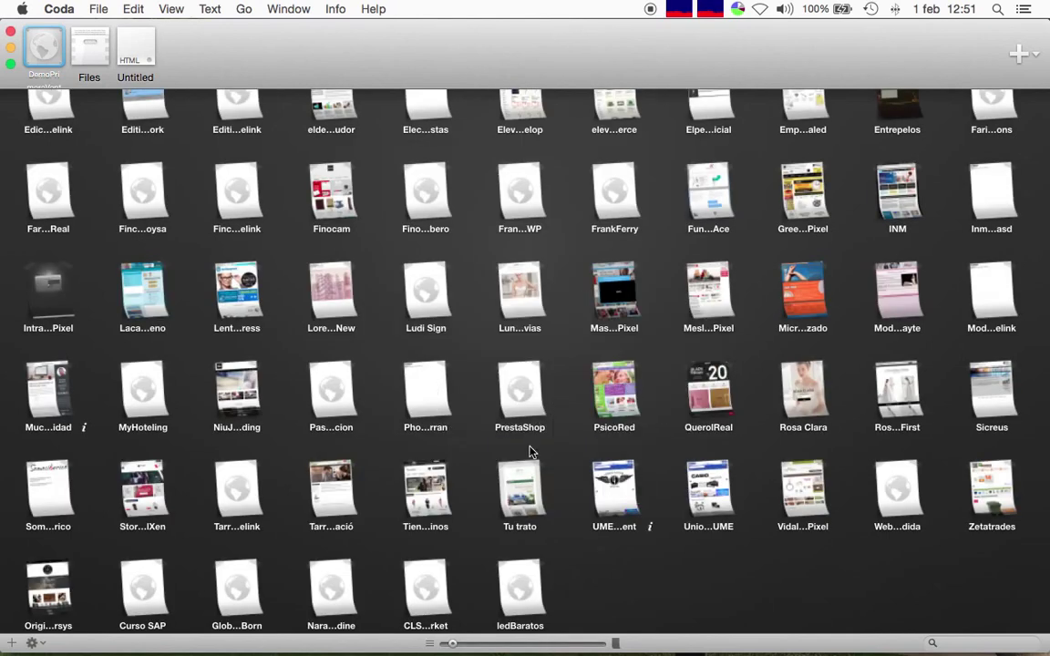
click(95, 47)
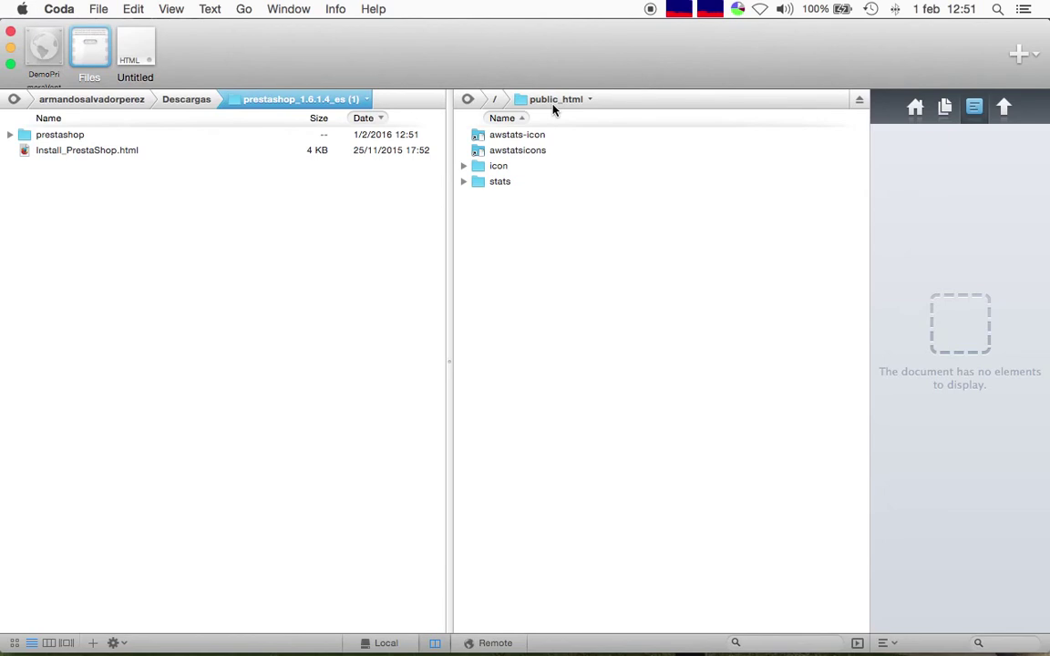
- Open the local prestashop folder, sort its contents by name, and look through the files
double_click(77, 136)
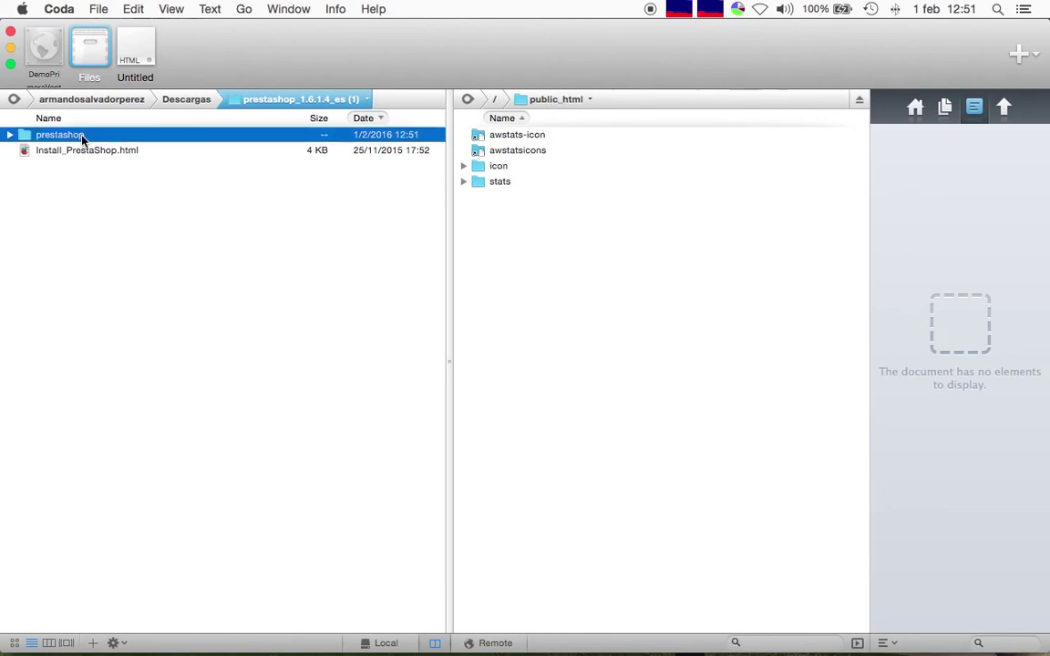
scroll(166, 326, down, 3)
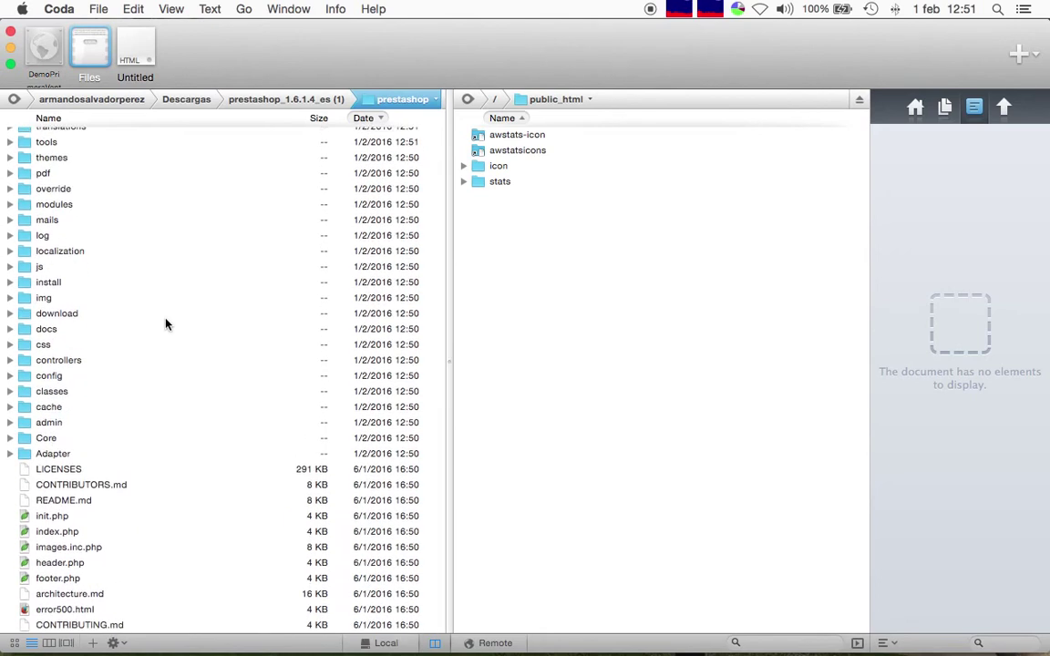
scroll(166, 326, up, 3)
click(52, 122)
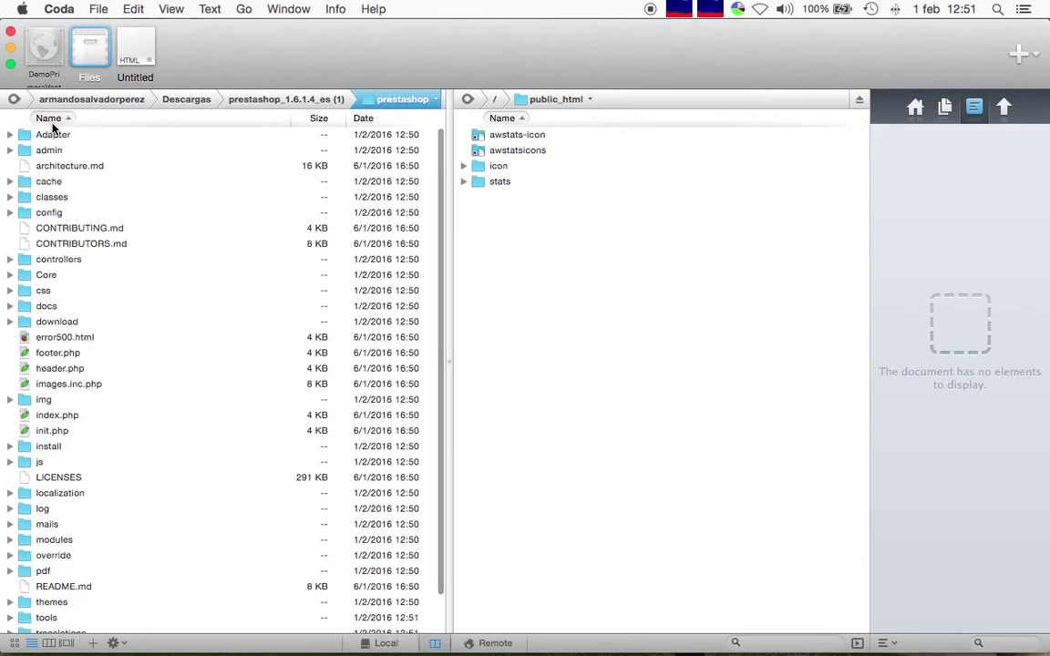
scroll(70, 243, down, 3)
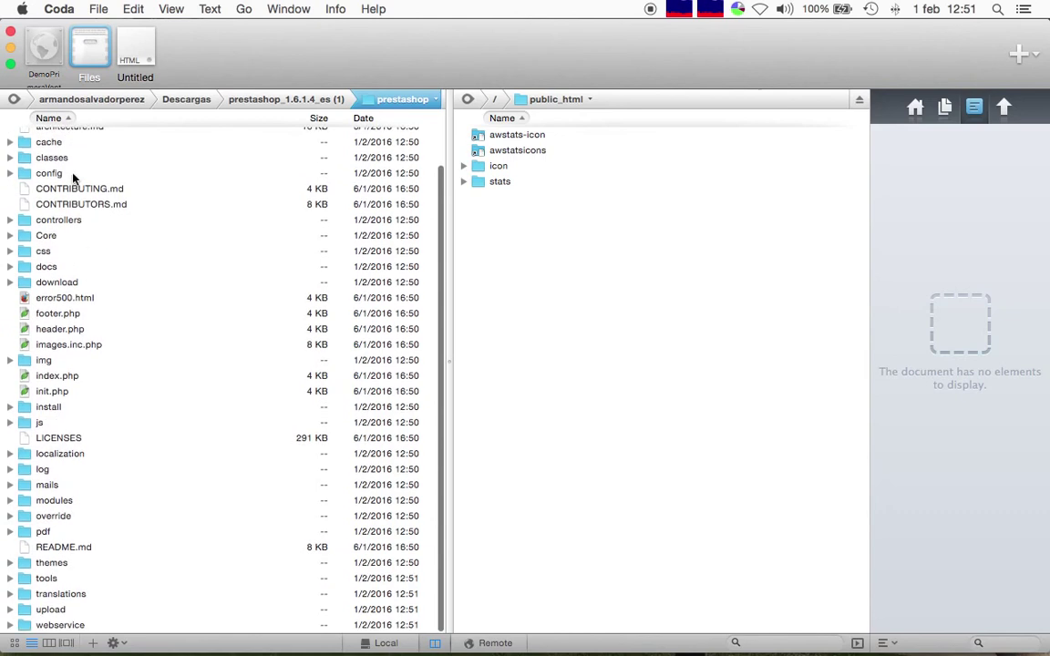
scroll(45, 146, up, 3)
- Upload all files and folders from the local prestashop folder to the remote public_html folder
click(47, 133)
scroll(51, 161, down, 3)
key(super+a)
drag(155, 565, 616, 387)
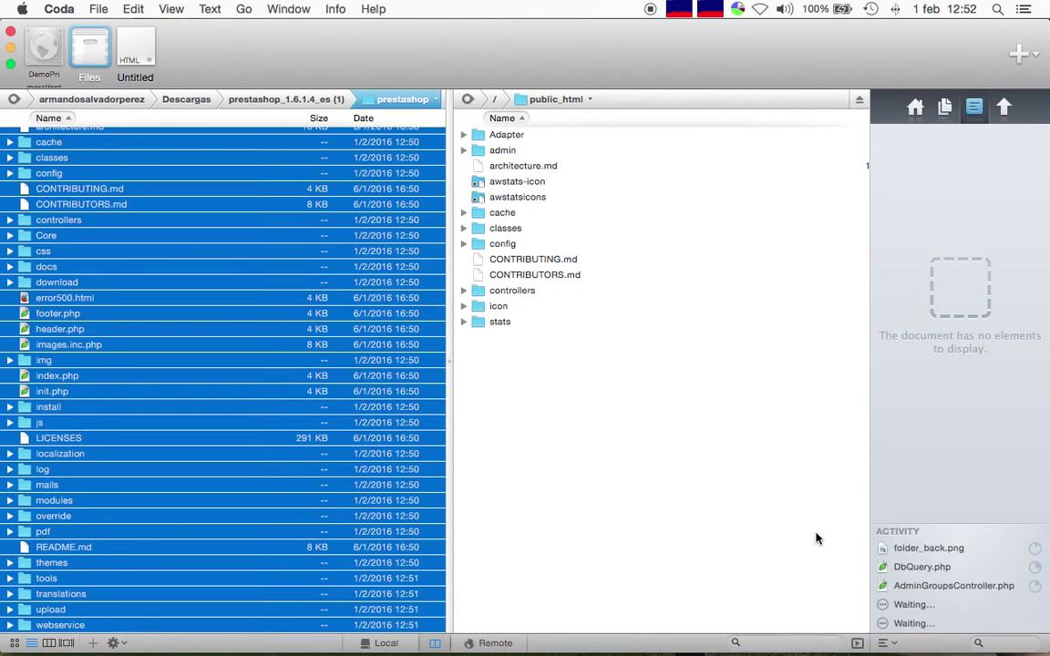
- Switch to Chrome and open the database list of the primeraventa.ecomm360.net virtual server in Virtualmin
key(super+Tab)
key(super+Tab)
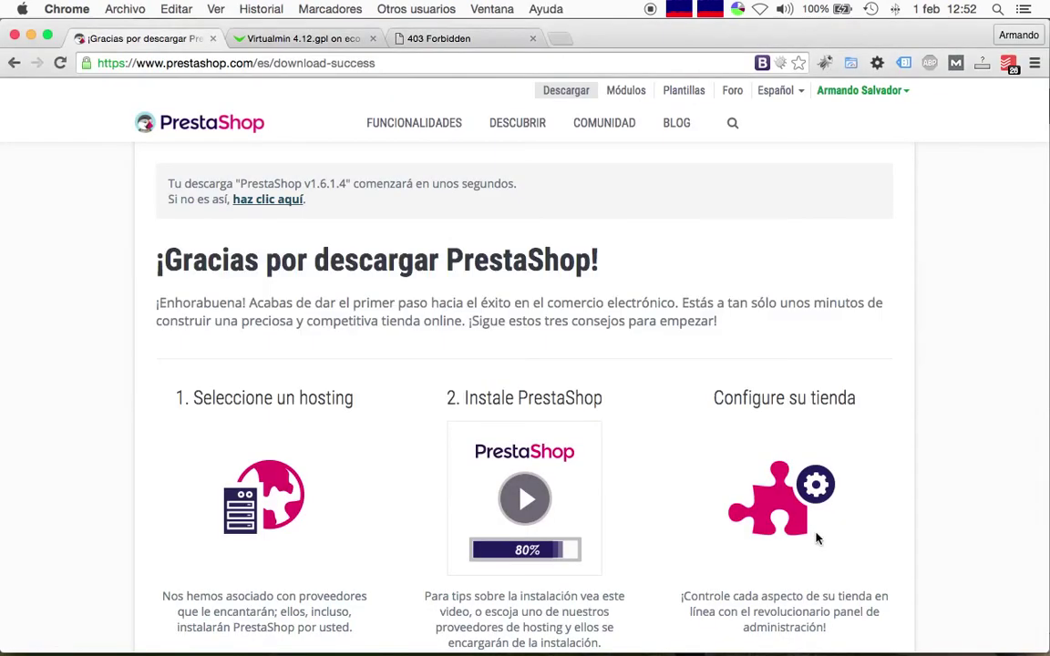
click(301, 40)
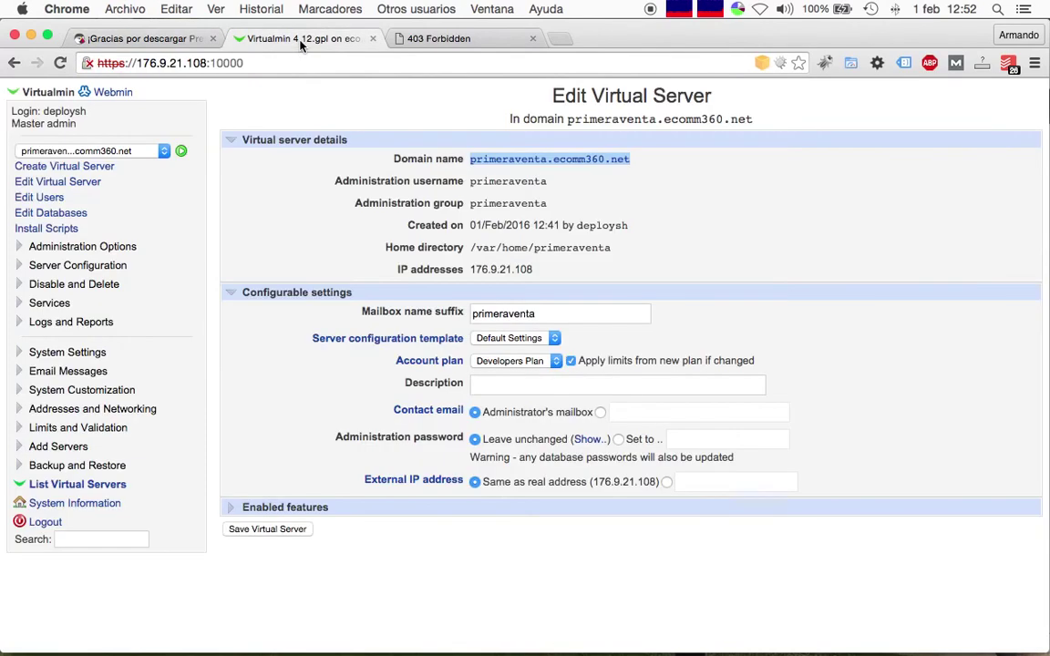
click(294, 248)
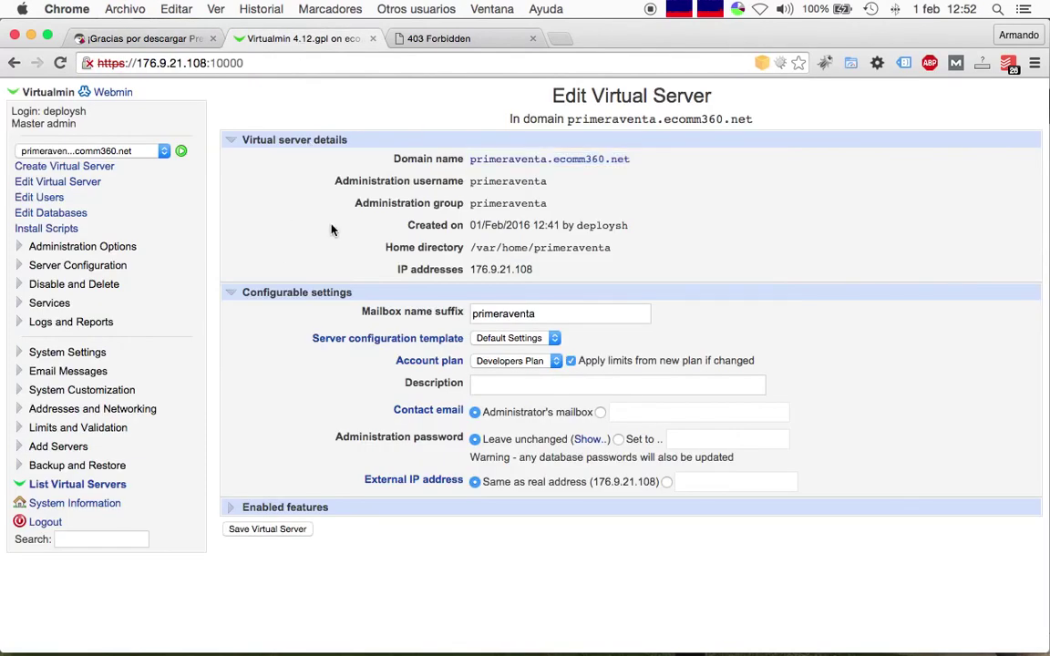
click(79, 215)
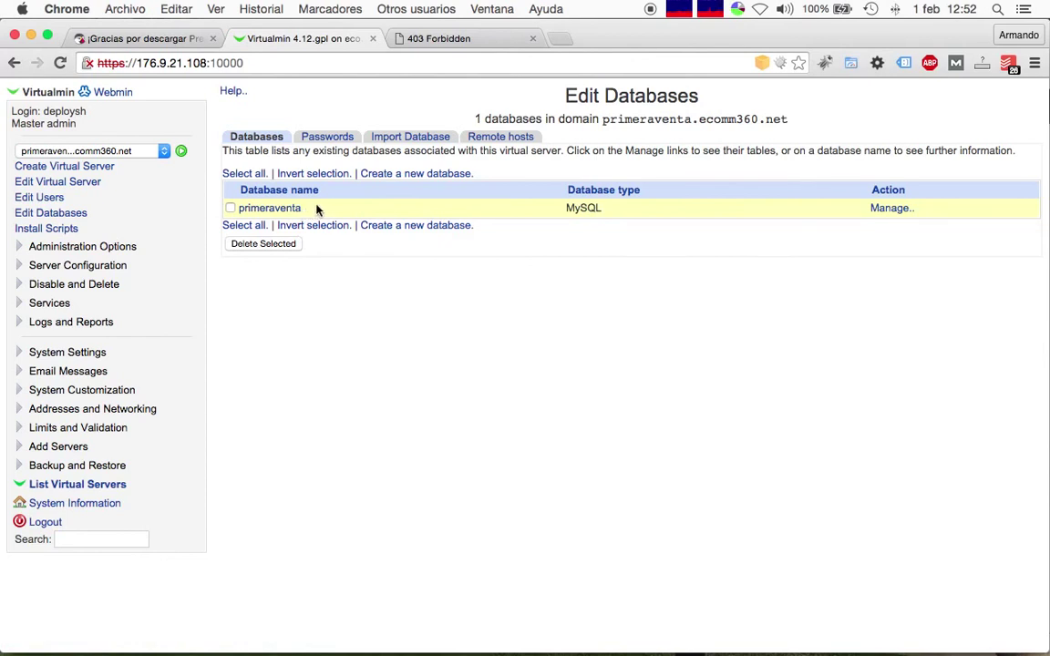
- Check the upload in Coda, and return to Chrome to examine the hosting information on the PrestaShop download page
key(super+Tab)
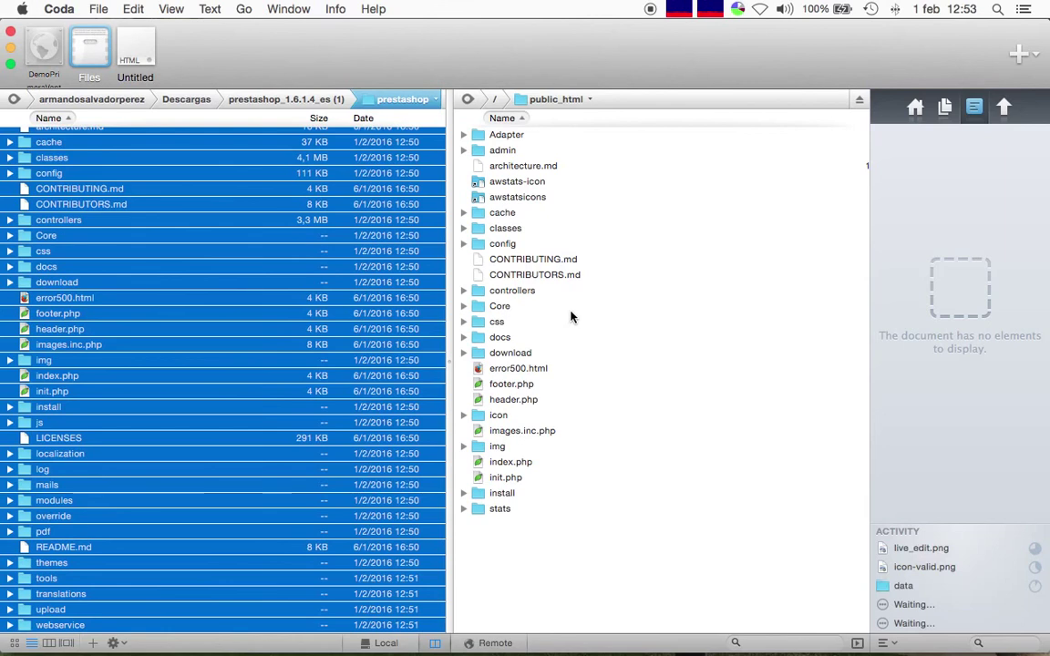
key(super+Tab)
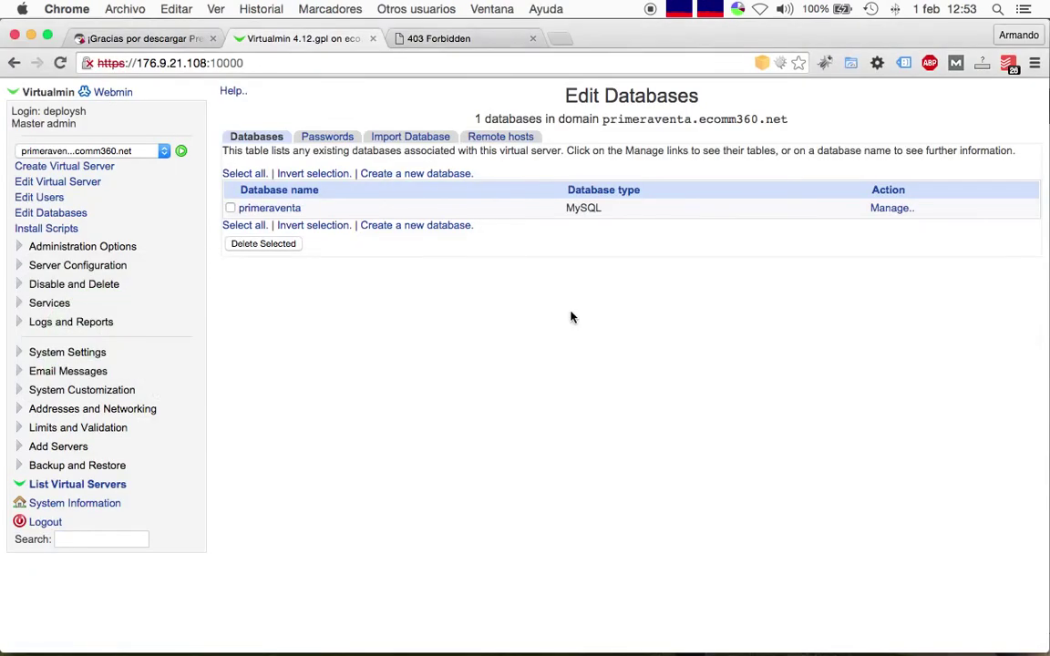
click(171, 50)
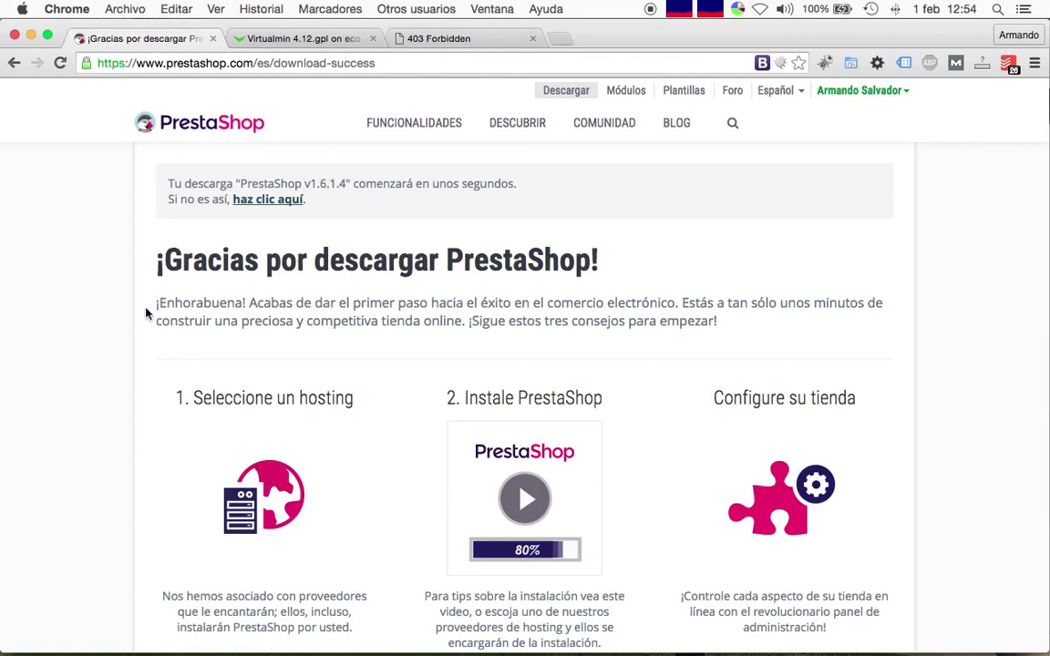
scroll(145, 313, down, 3)
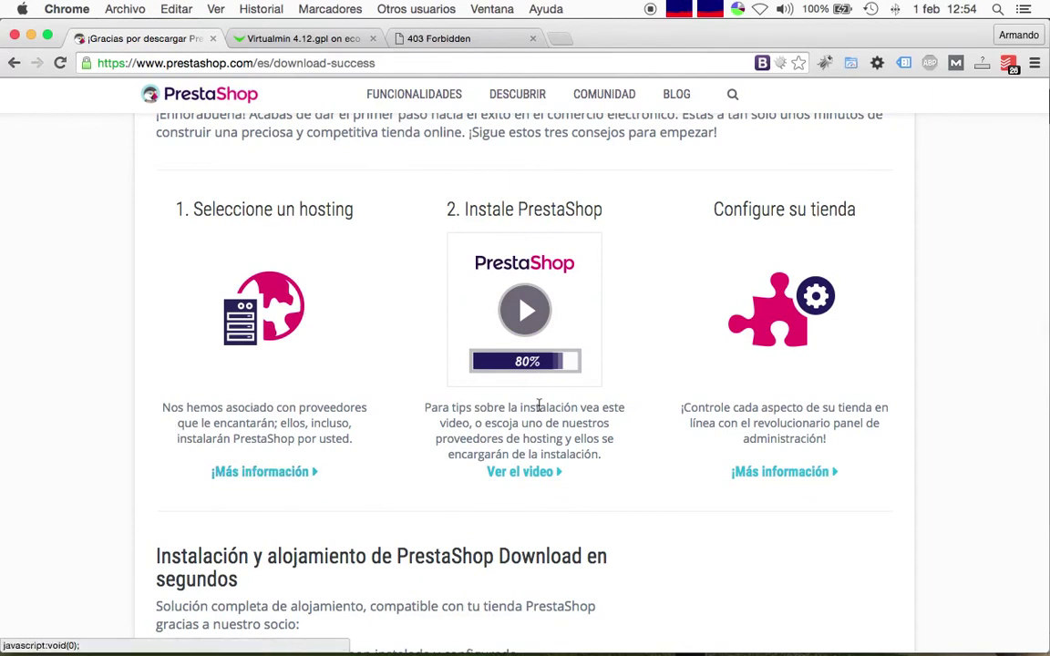
scroll(768, 333, down, 1)
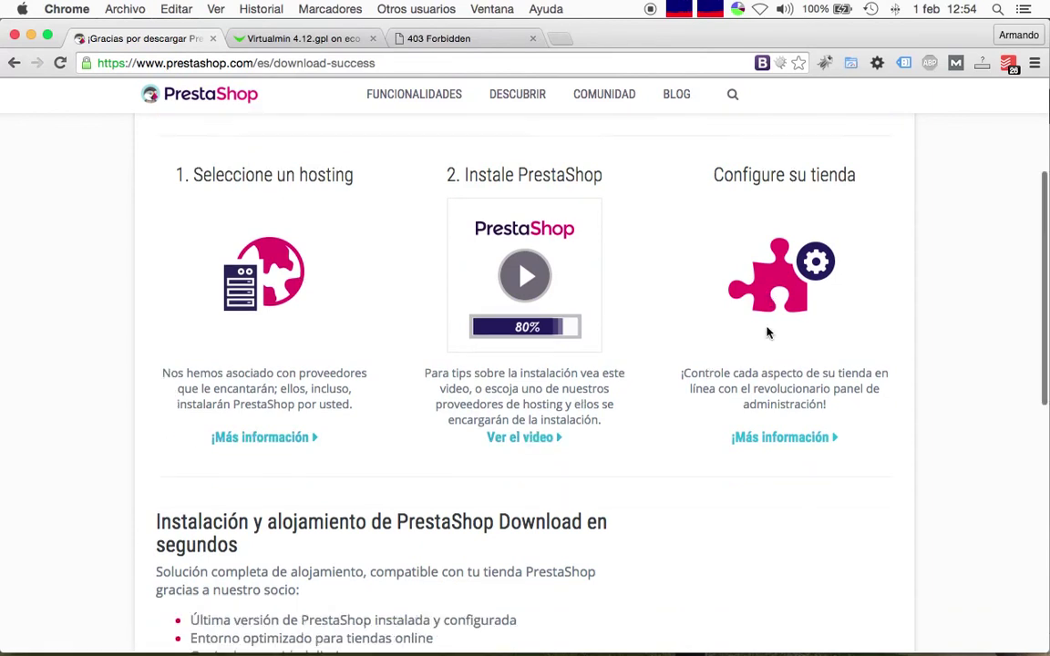
scroll(767, 333, down, 2)
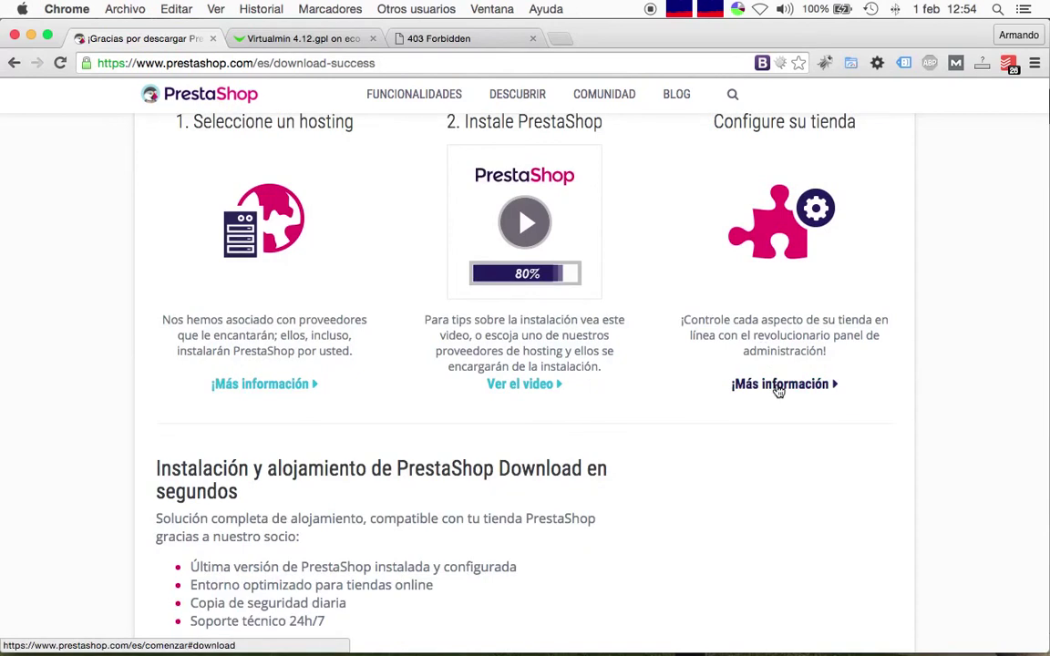
scroll(651, 447, down, 5)
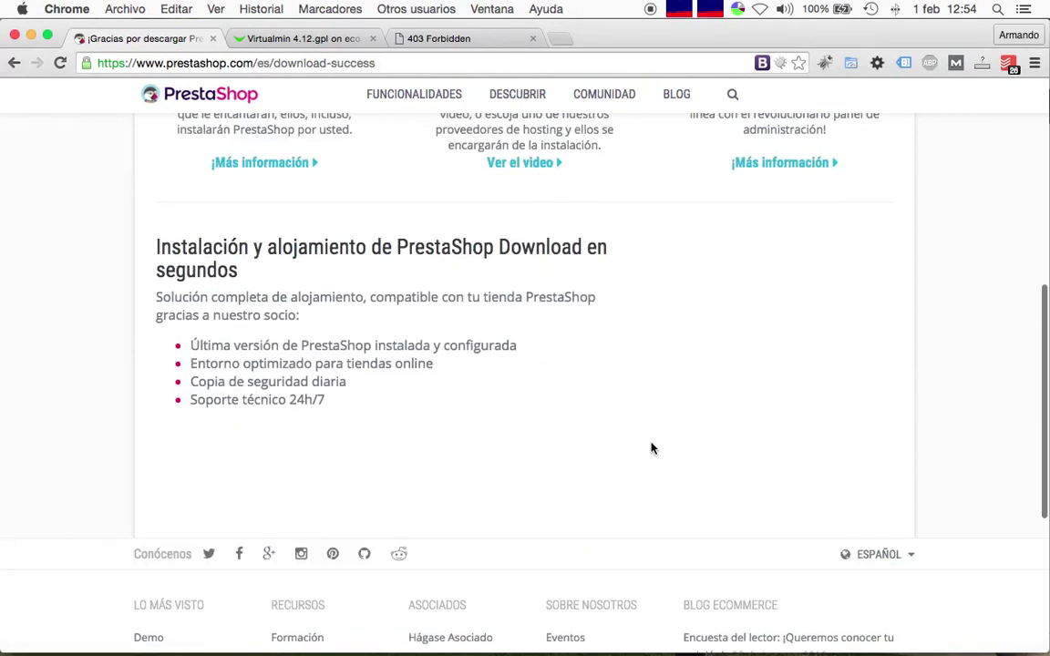
scroll(381, 428, up, 5)
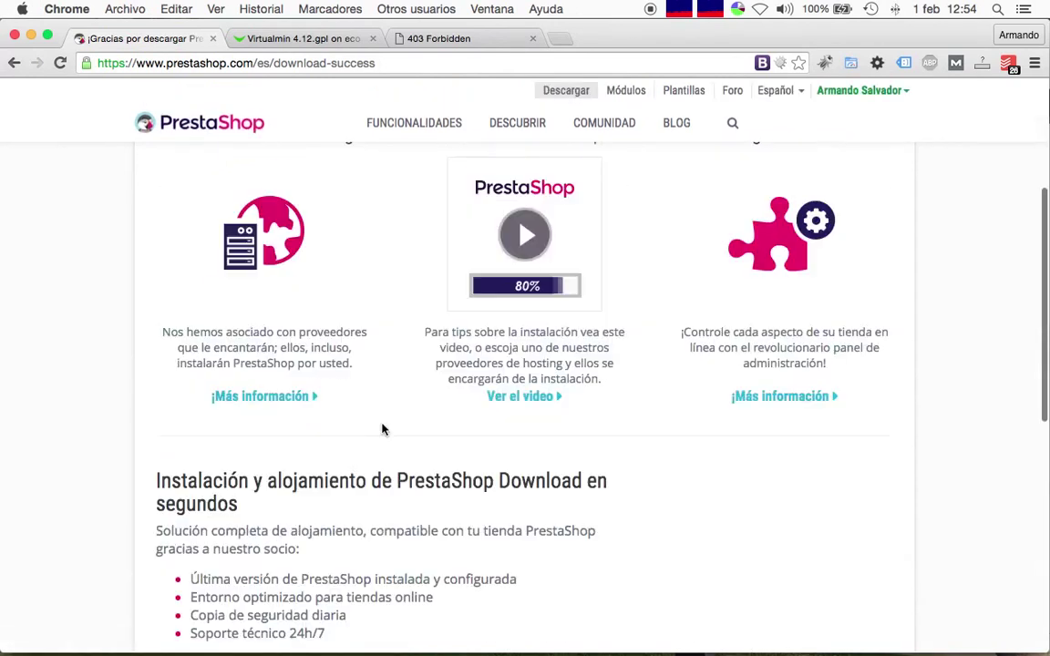
click(279, 399)
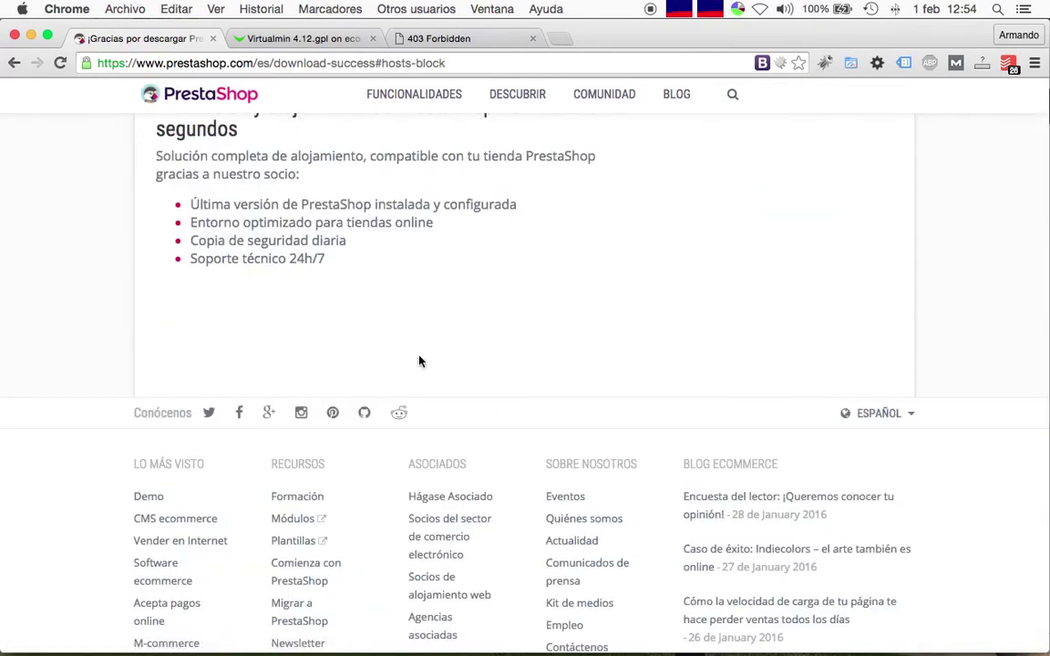
- Switch to Coda and check the progress of the file upload to public_html
key(super+Tab)
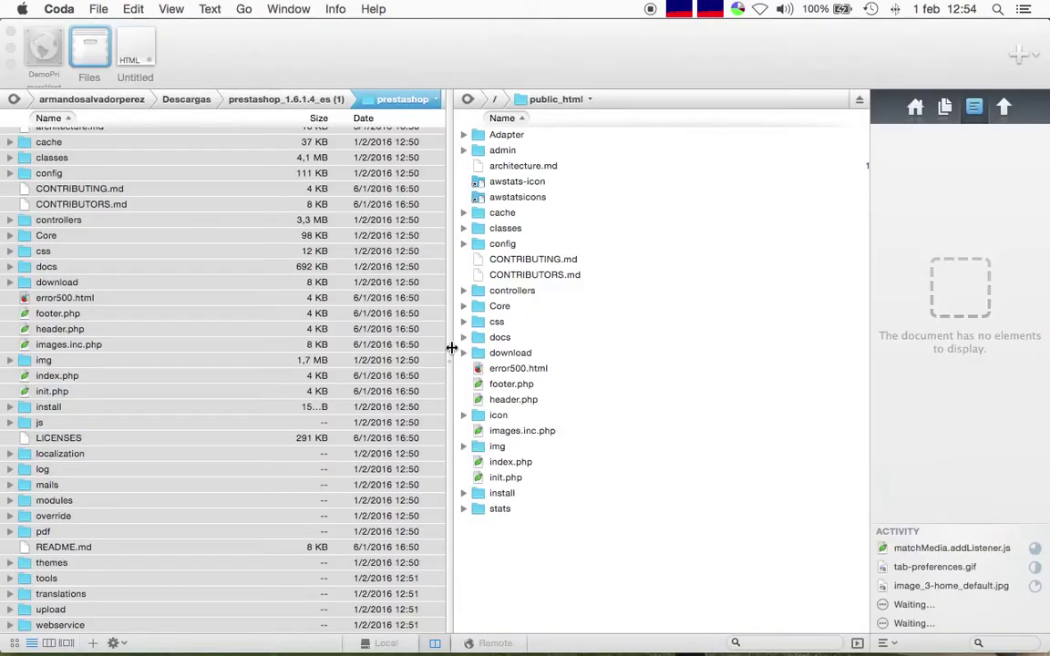
key(super+a)
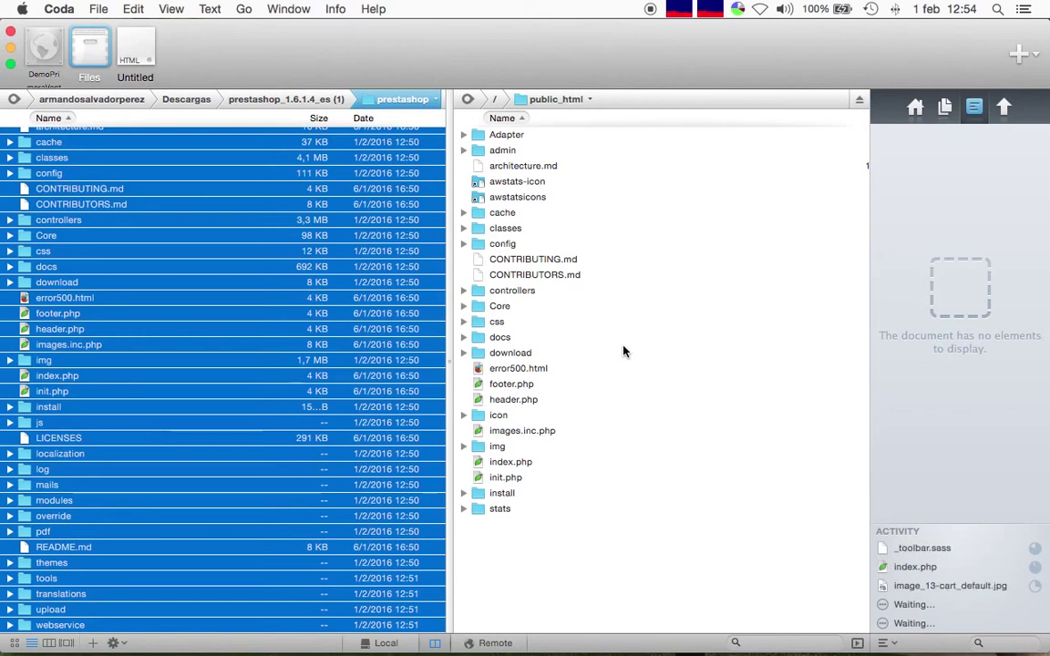
- Switch to Chrome and search Google for "requerimientos prestashop 1.6"
key(super+Tab)
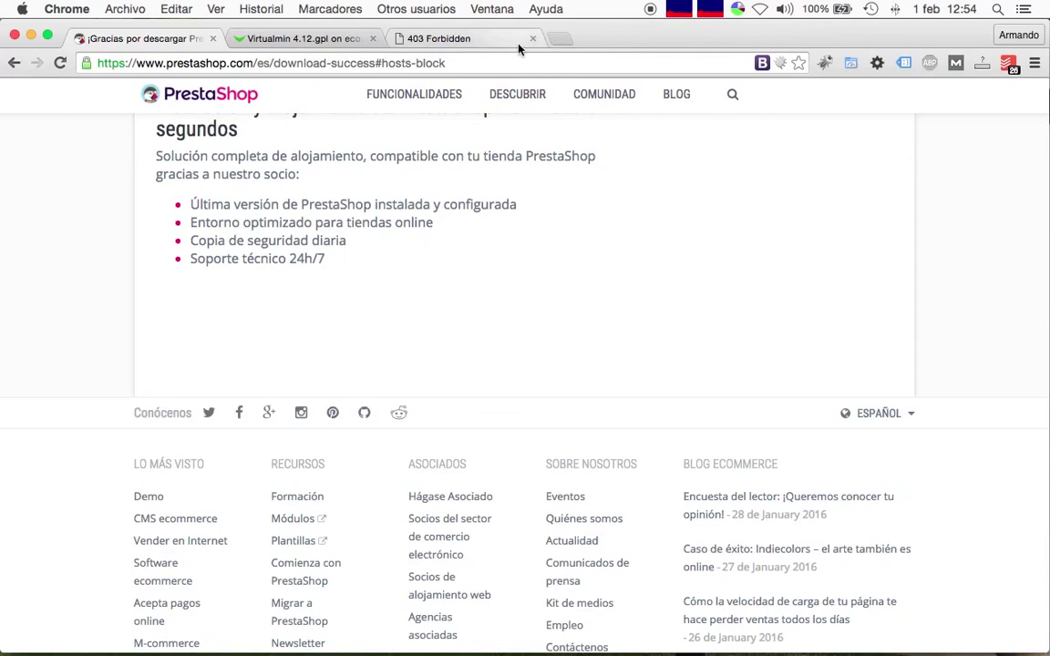
click(501, 54)
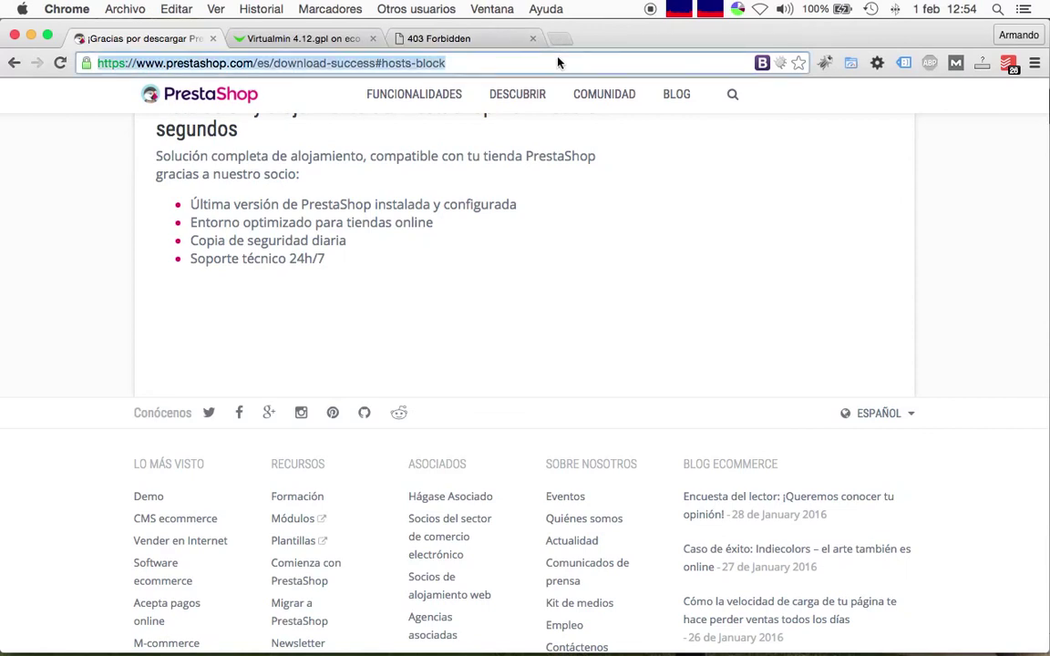
text(requi)
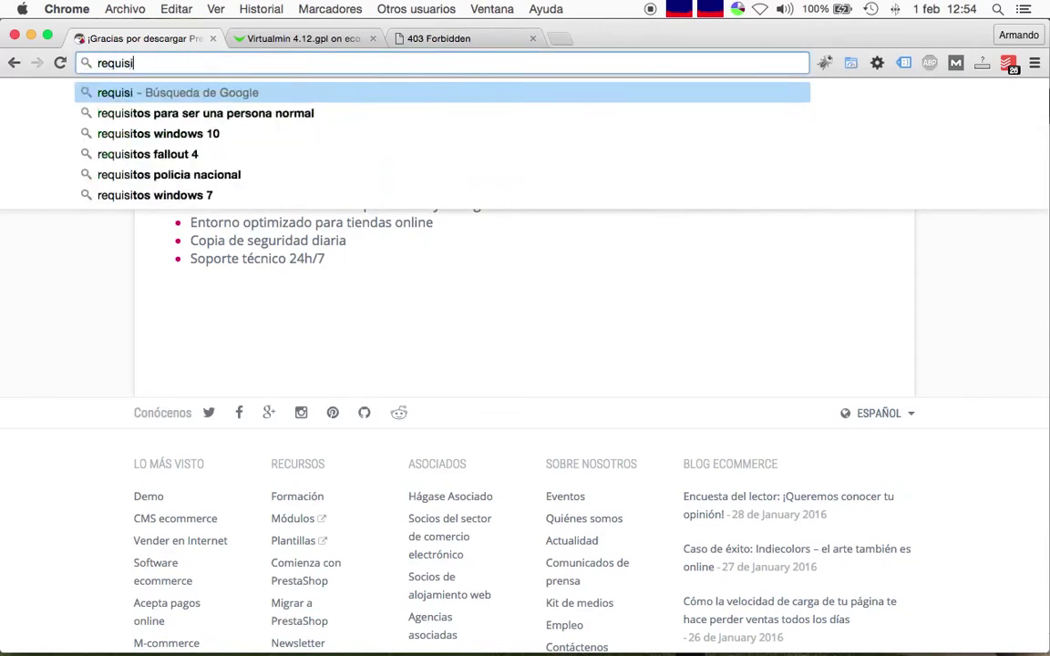
key(BackSpace)
text(erimien)
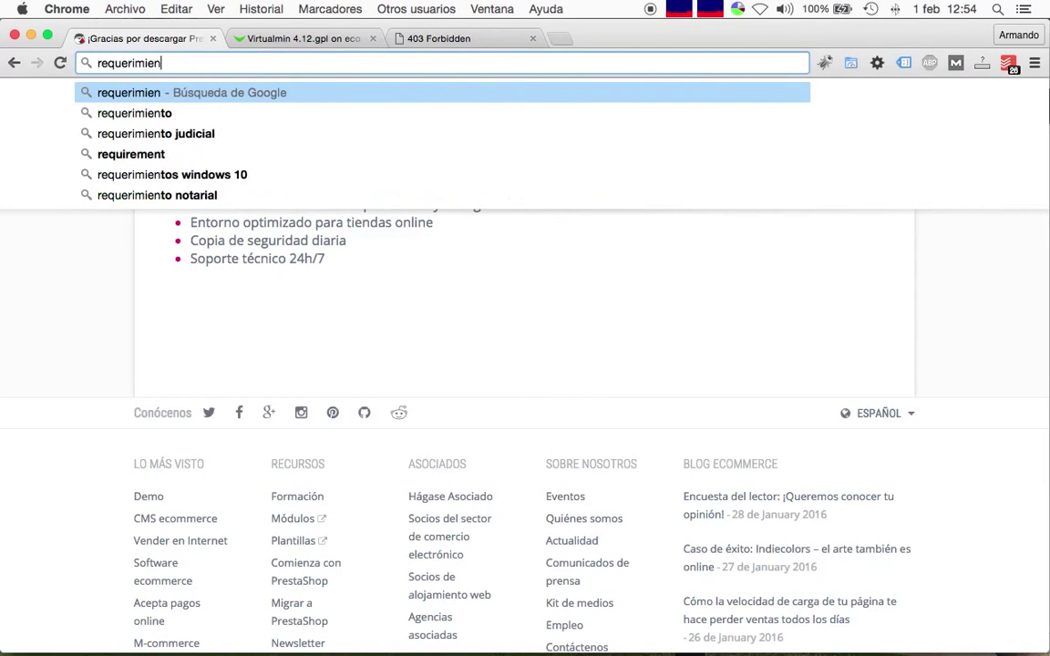
text(tos presta)
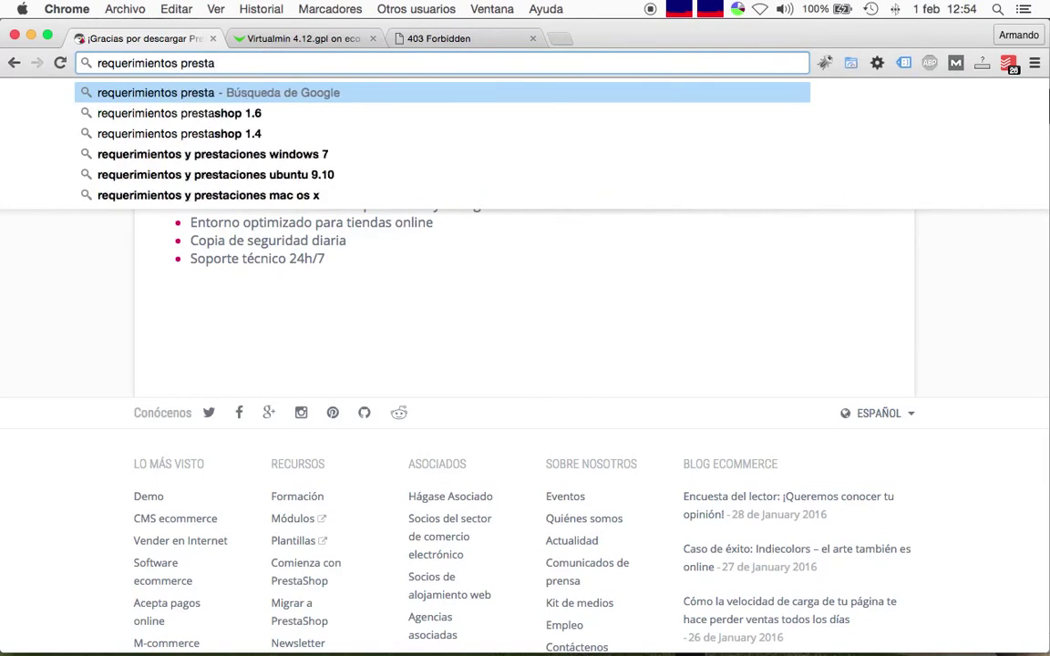
key(Down)
key(Return)
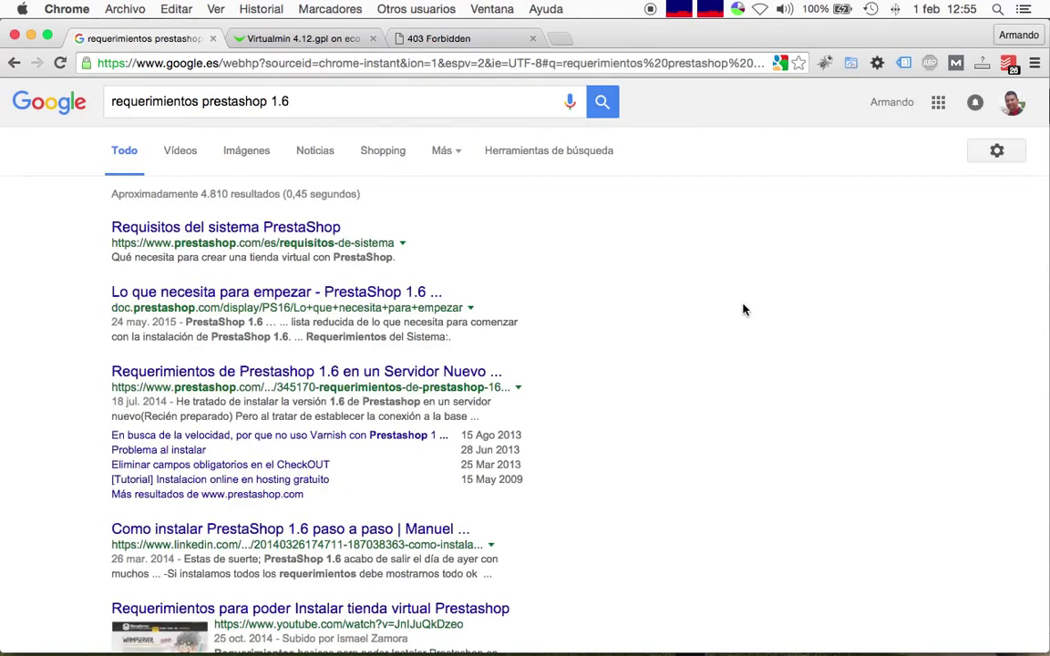
- Open the "Requisitos del sistema PrestaShop" result and examine the required and optional server settings for installing PrestaShop
click(248, 230)
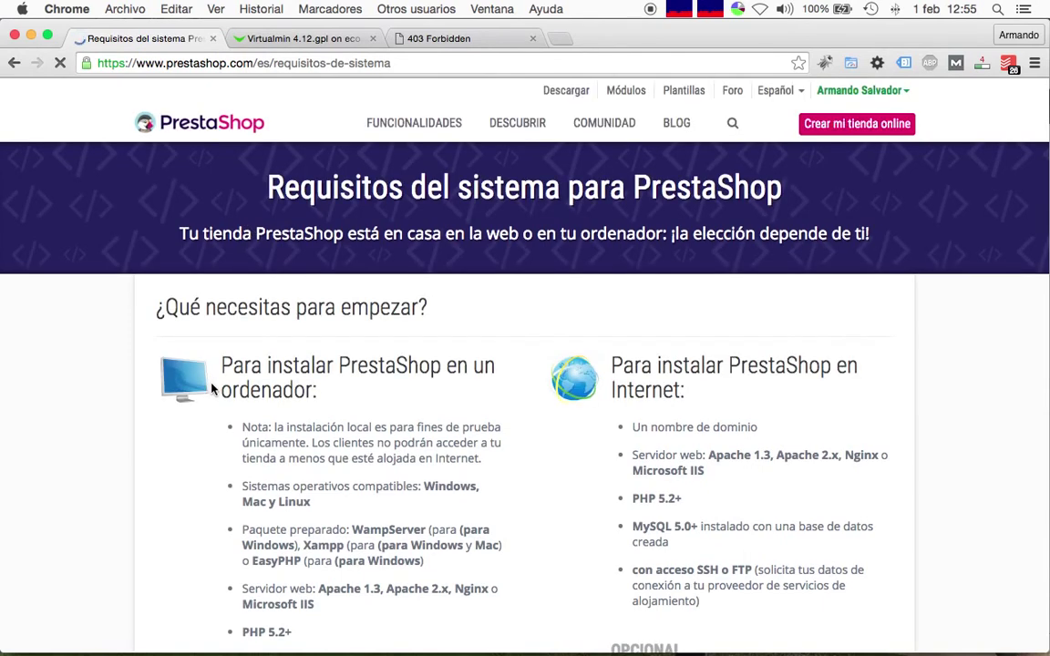
scroll(212, 389, down, 3)
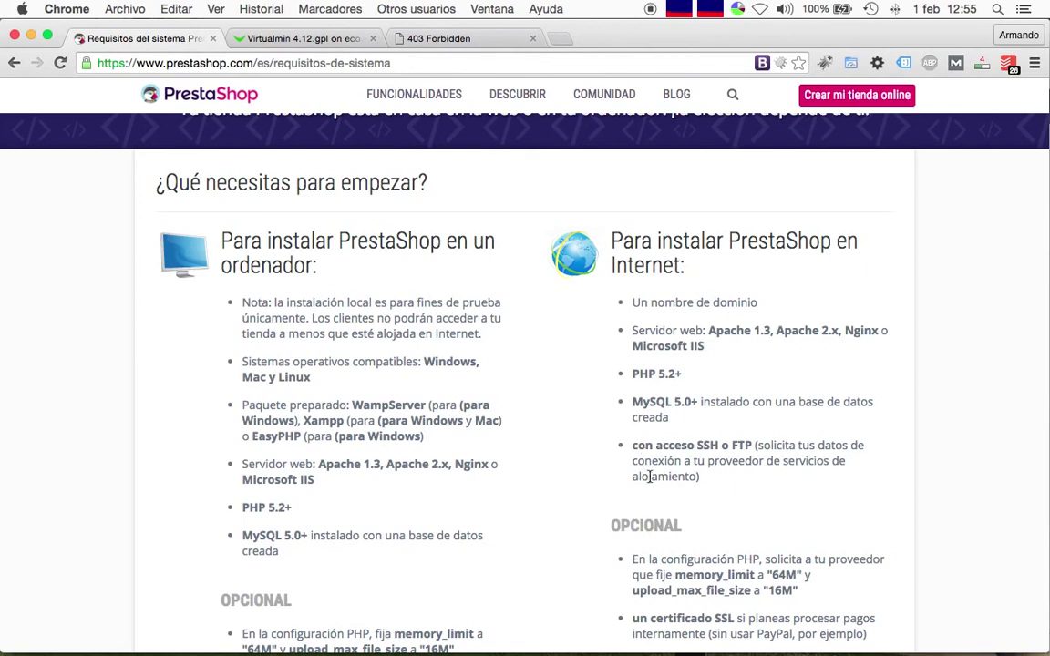
scroll(649, 476, down, 4)
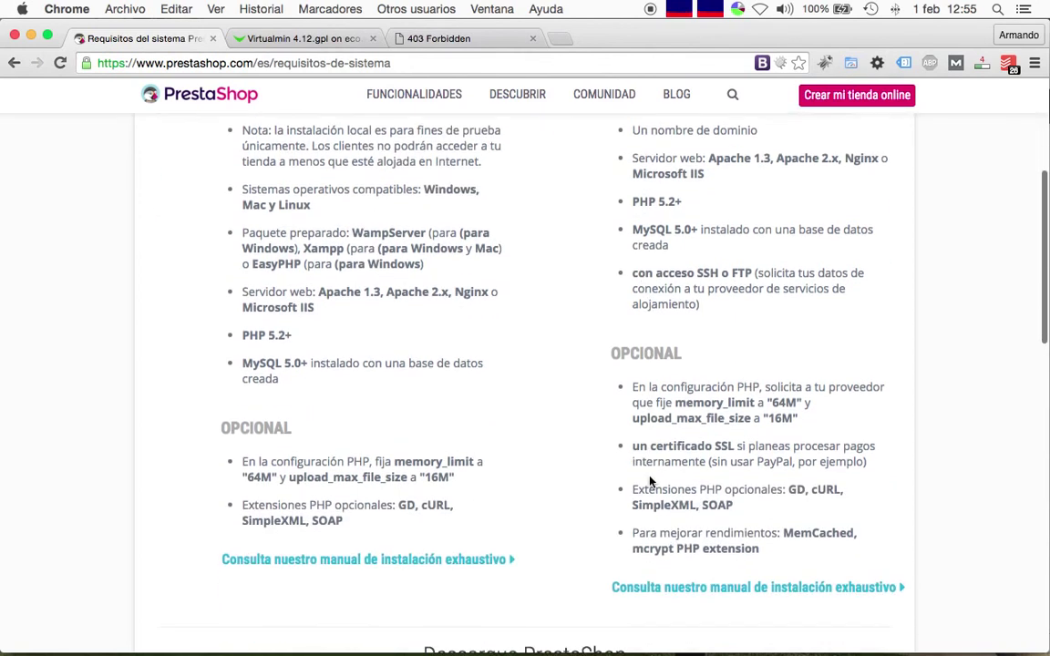